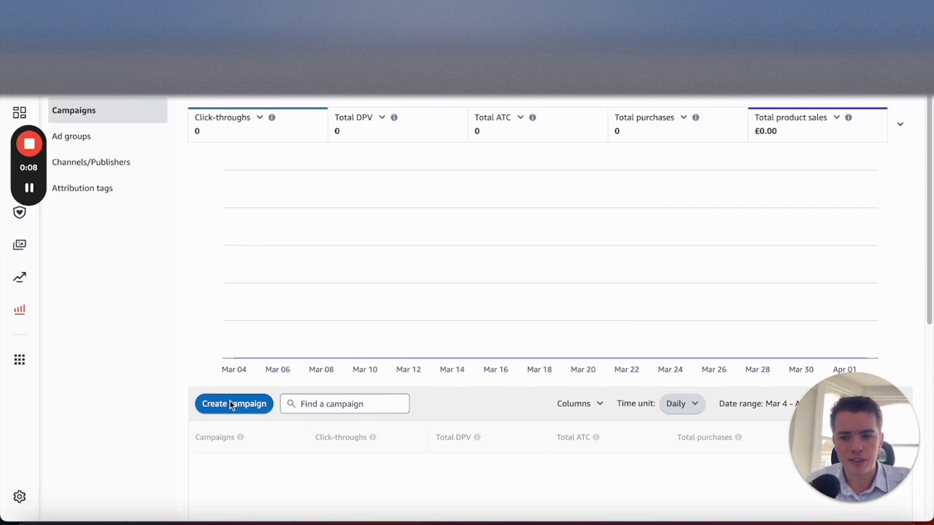
# Start a new Amazon Attribution campaign set up manually.
pyautogui.click(251, 408)
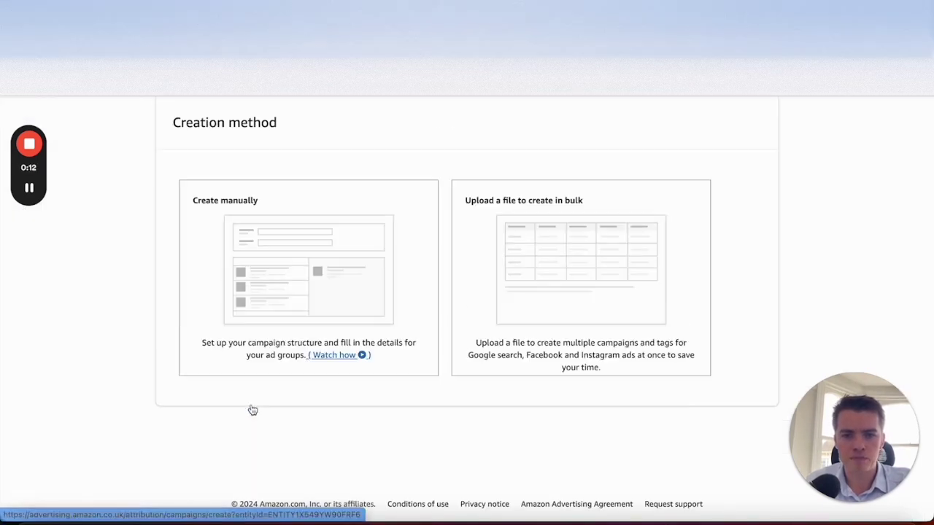
pyautogui.click(311, 290)
pyautogui.scroll(-3, 309, 289)
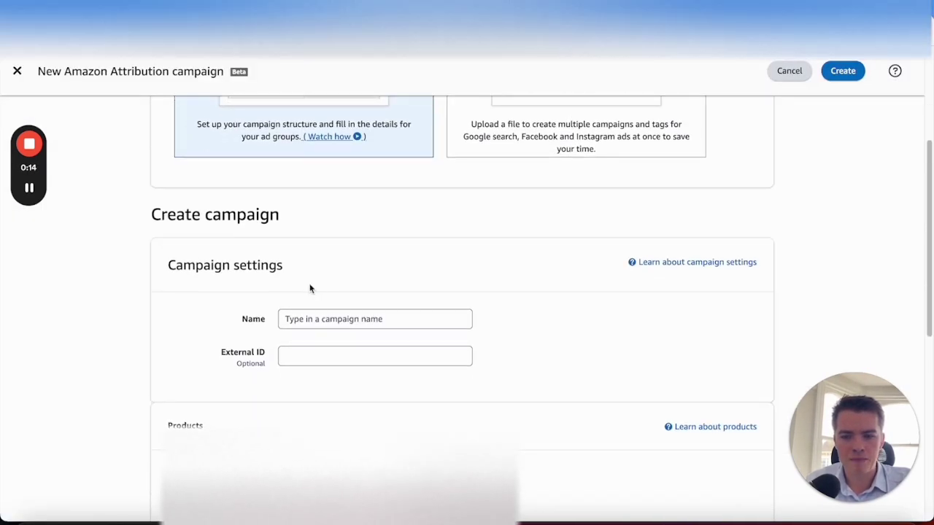
# Name the campaign 'KEY RING | FB | B078298392'.
pyautogui.click(325, 299)
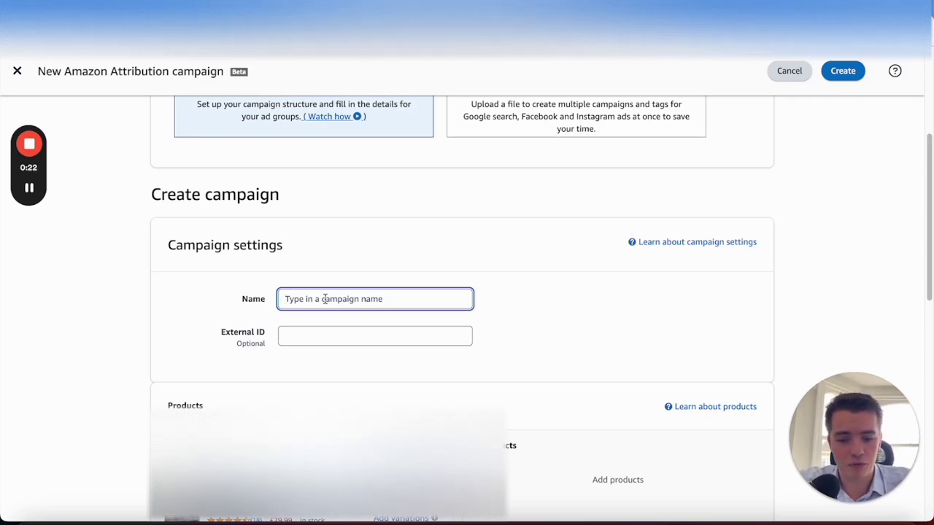
pyautogui.write('KEY RI')
pyautogui.press('BackSpace')
pyautogui.press('BackSpace')
pyautogui.press('BackSpace')
pyautogui.write('RING | FB | B078298392')
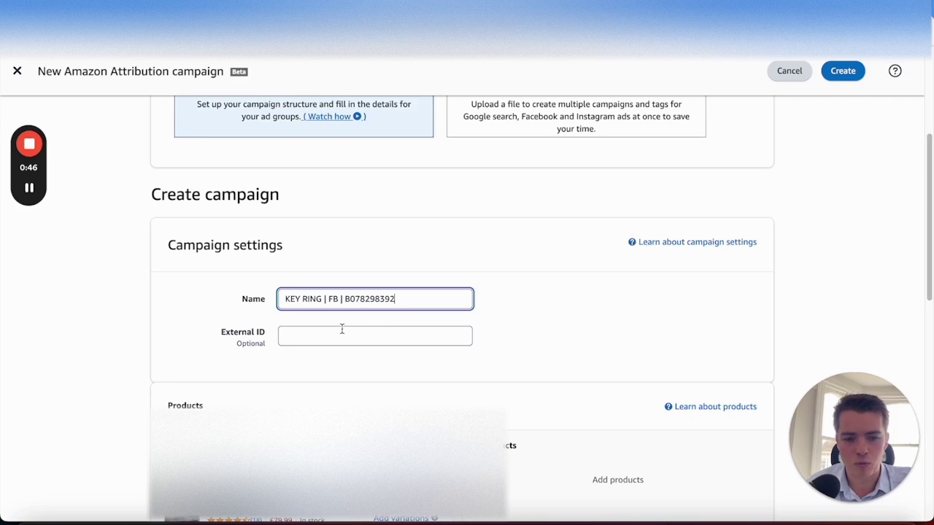
# Set Ad group 1's publisher to Google Adwords, searching for 'GOOG'.
pyautogui.scroll(-5, 563, 326)
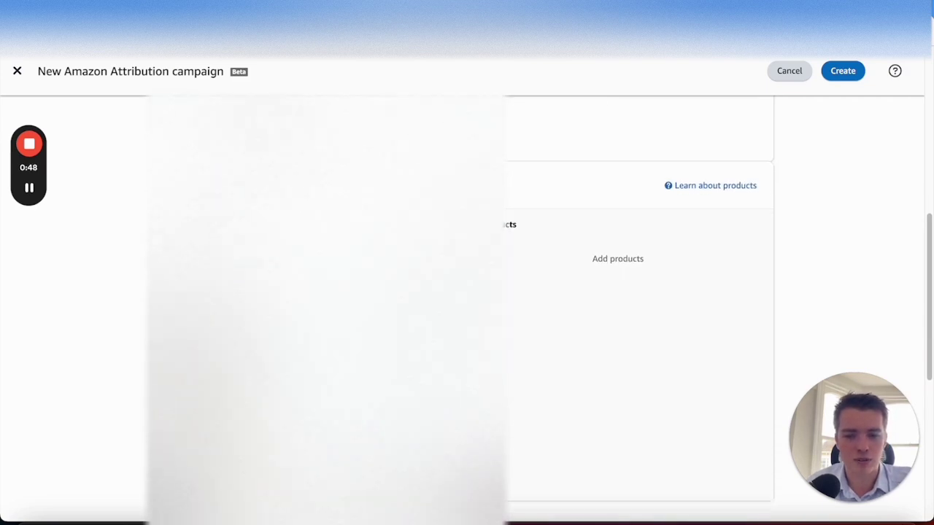
pyautogui.scroll(-2, 563, 326)
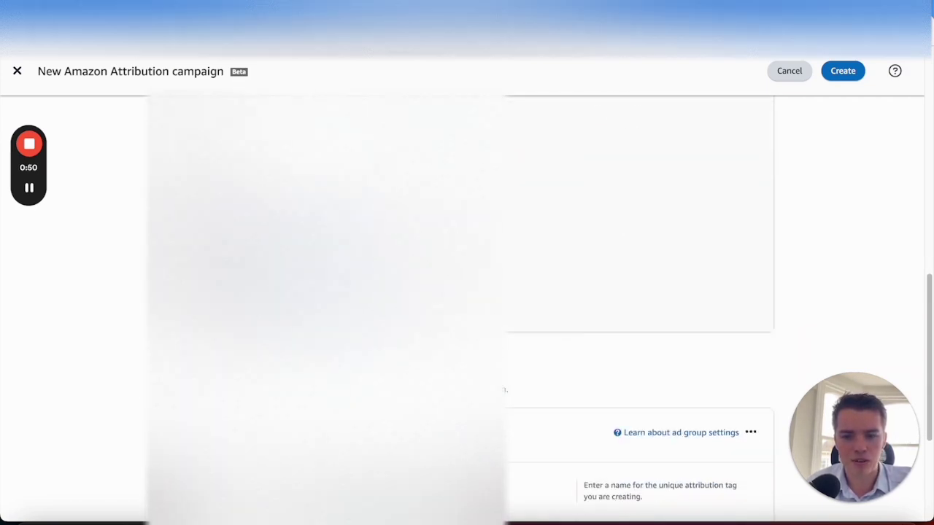
pyautogui.scroll(-1, 517, 314)
pyautogui.scroll(-3, 517, 314)
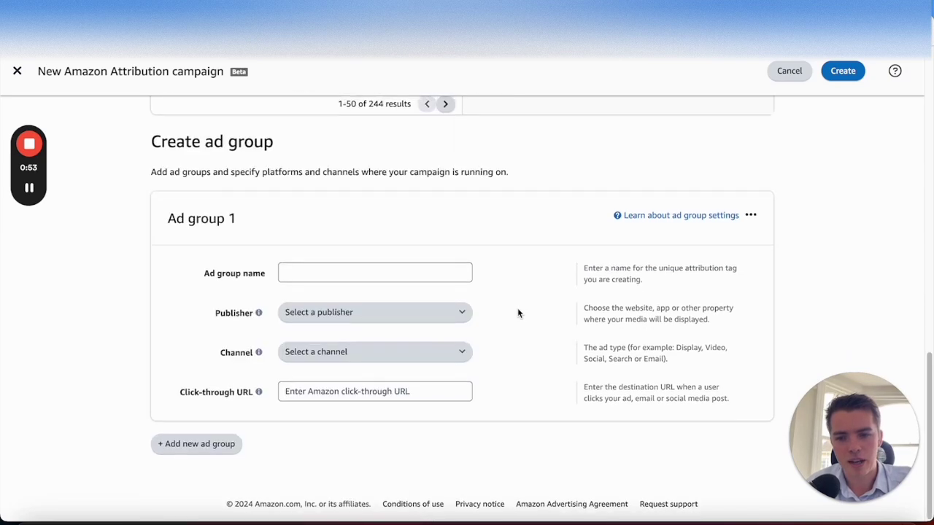
pyautogui.click(418, 317)
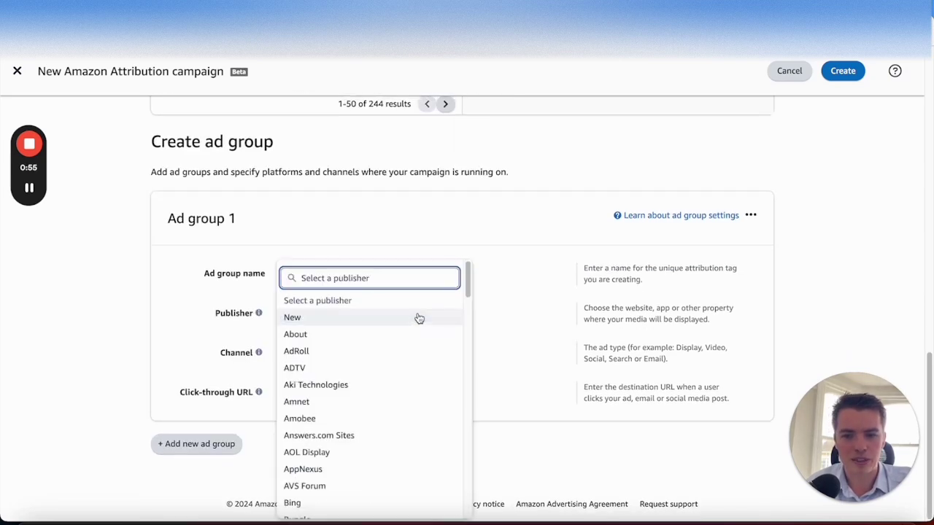
pyautogui.scroll(-1, 398, 409)
pyautogui.scroll(-5, 398, 408)
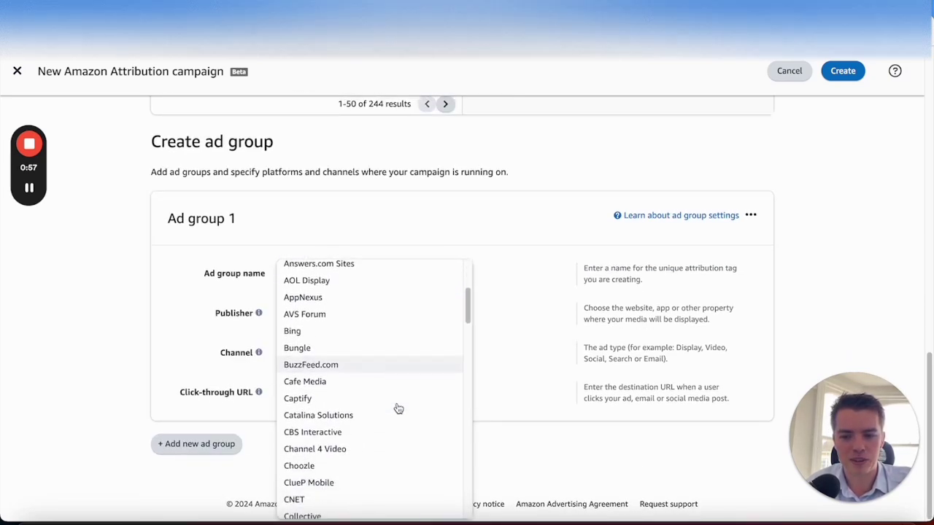
pyautogui.scroll(6, 456, 353)
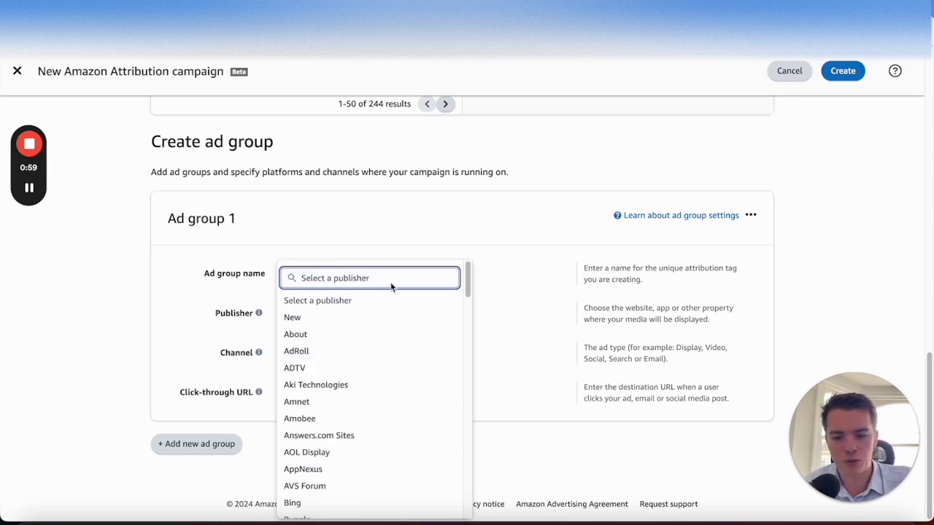
pyautogui.write('GOOG')
pyautogui.click(349, 359)
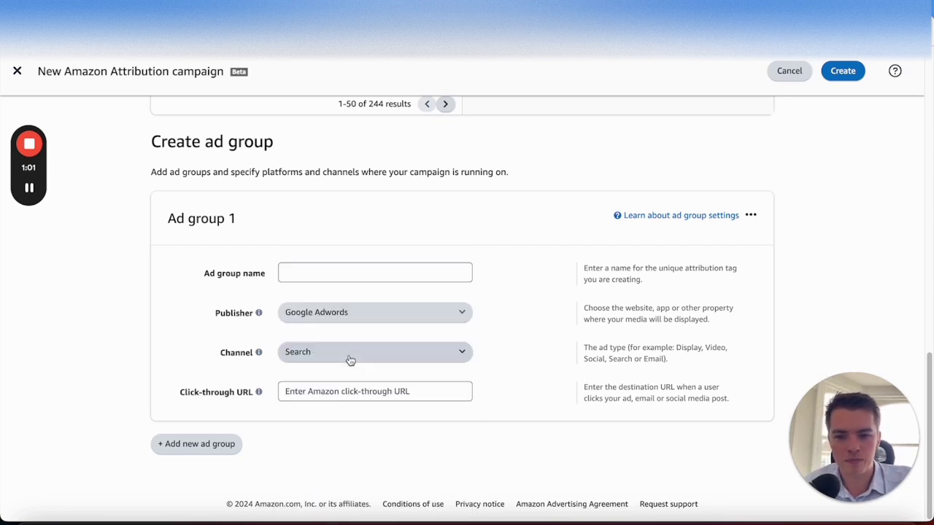
pyautogui.click(353, 313)
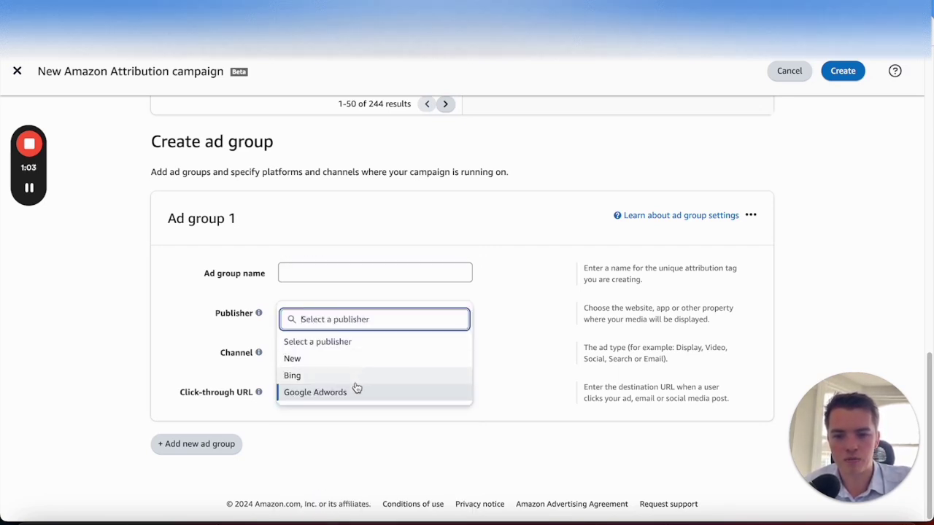
pyautogui.click(354, 389)
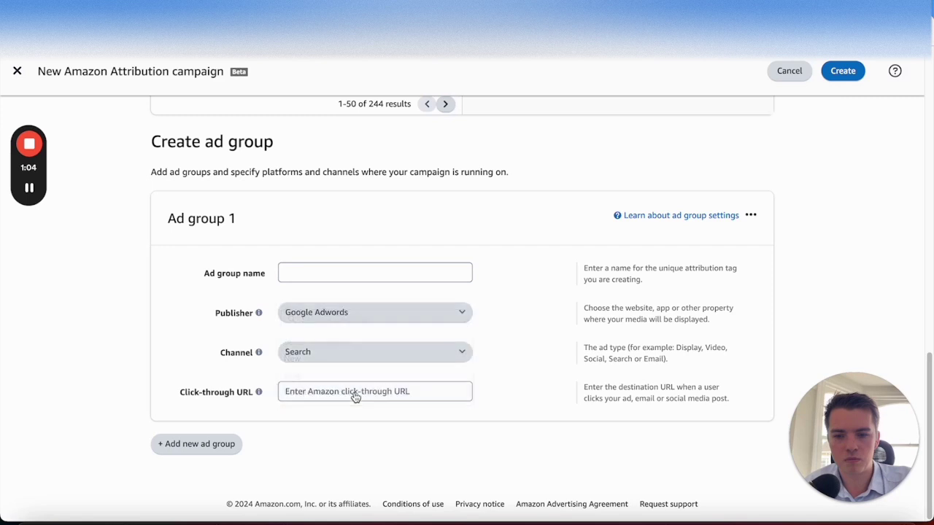
# Set Ad group 1's channel to Search.
pyautogui.click(374, 351)
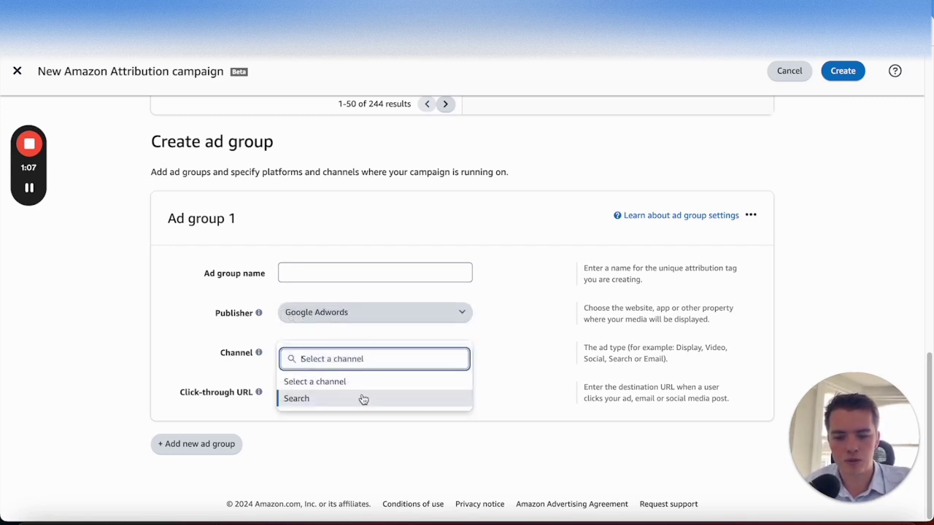
pyautogui.write('goo')
pyautogui.press('BackSpace')
pyautogui.press('BackSpace')
pyautogui.press('BackSpace')
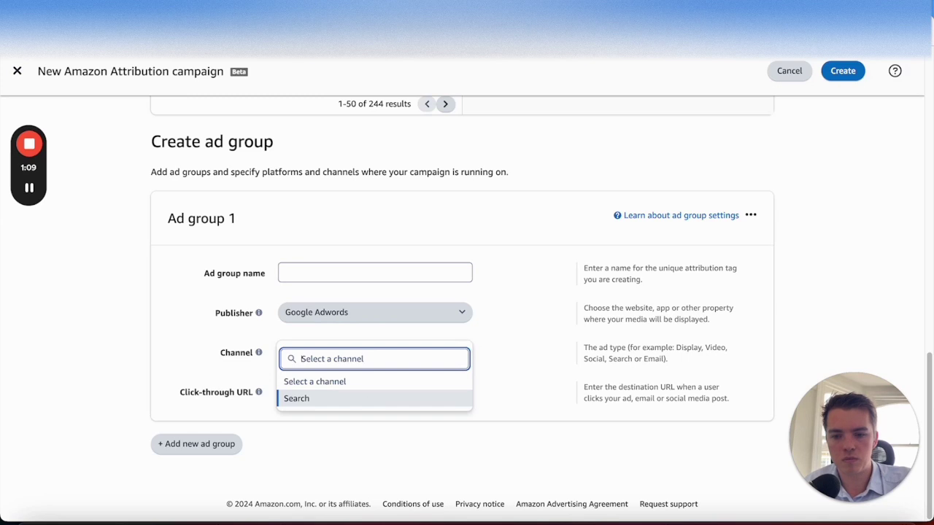
pyautogui.click(325, 398)
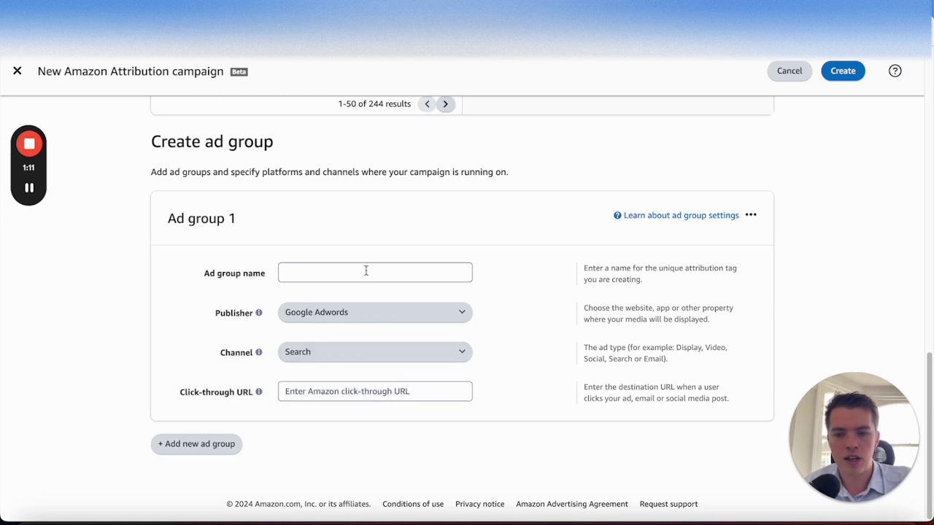
# Paste the Amazon product link as the ad group's click-through URL.
pyautogui.click(342, 391)
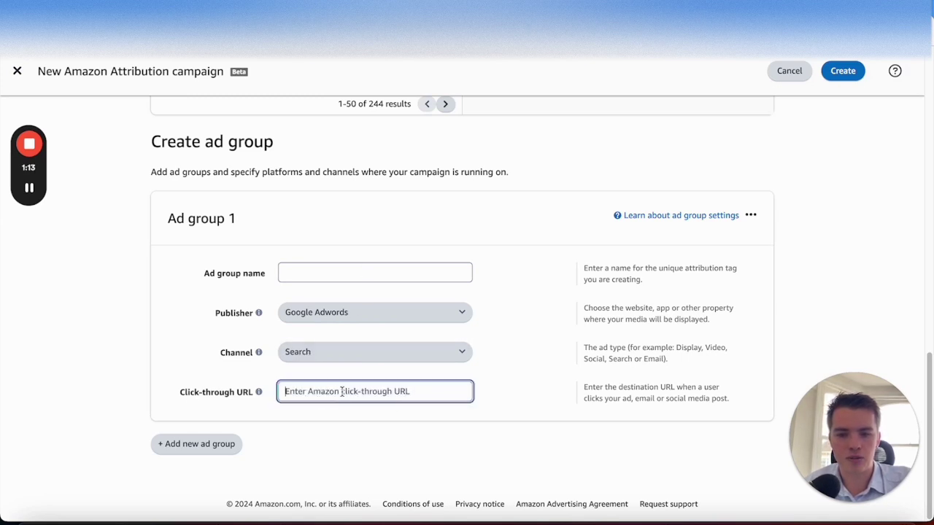
pyautogui.hotkey('ctrl', 'v')
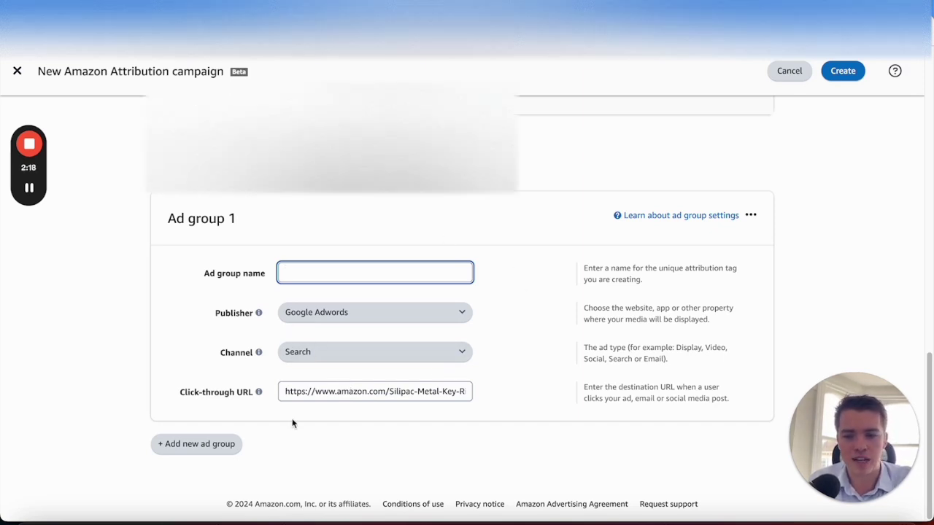
pyautogui.scroll(2, 473, 395)
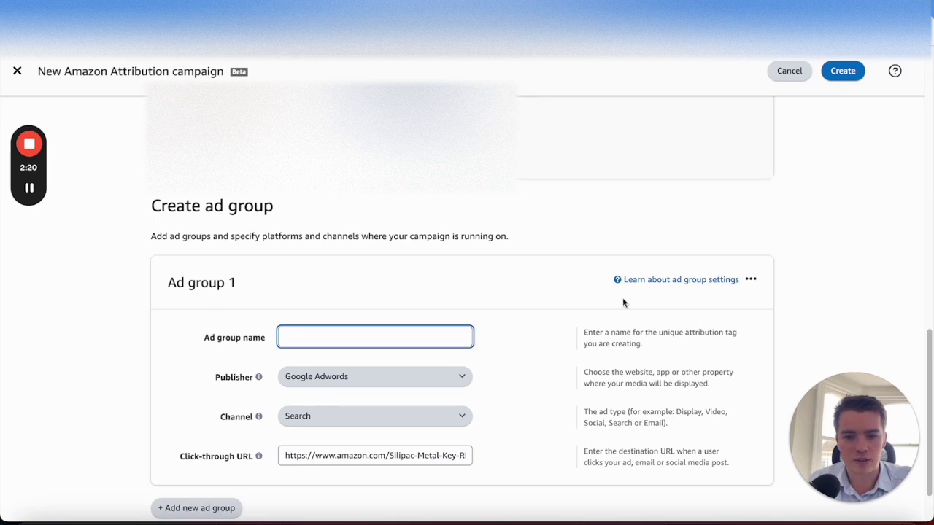
# Create the campaign, giving the ad group the name 'test'.
pyautogui.click(843, 71)
pyautogui.click(447, 349)
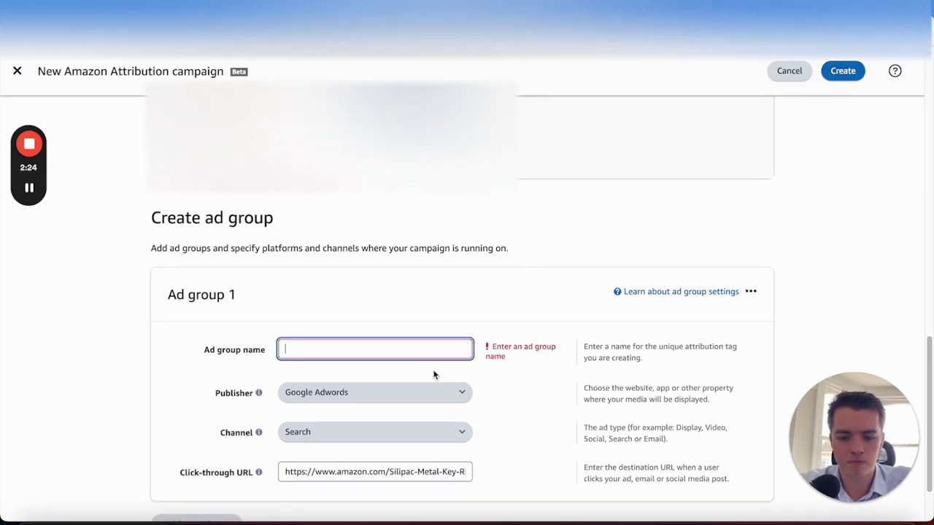
pyautogui.write('test')
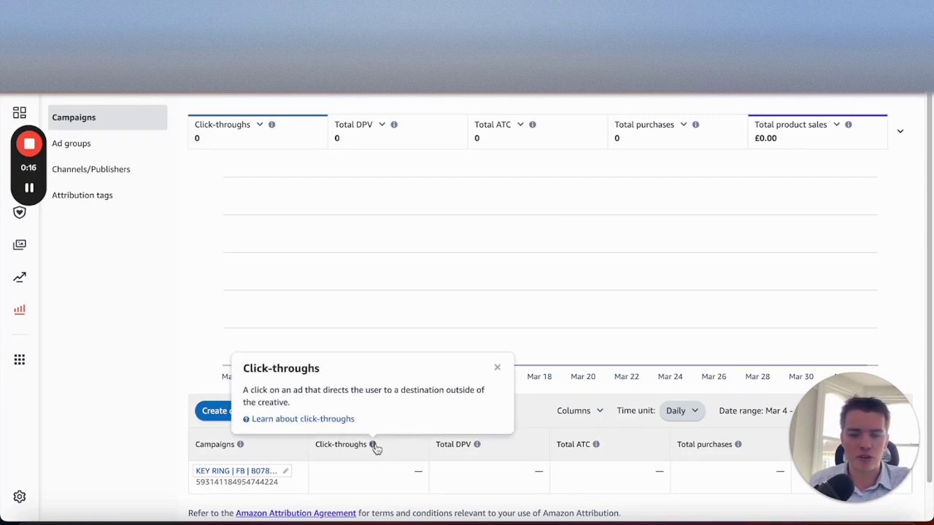
# Check the campaign dashboard's metric info tooltips, then move to the next browser tab.
pyautogui.moveTo(478, 444)
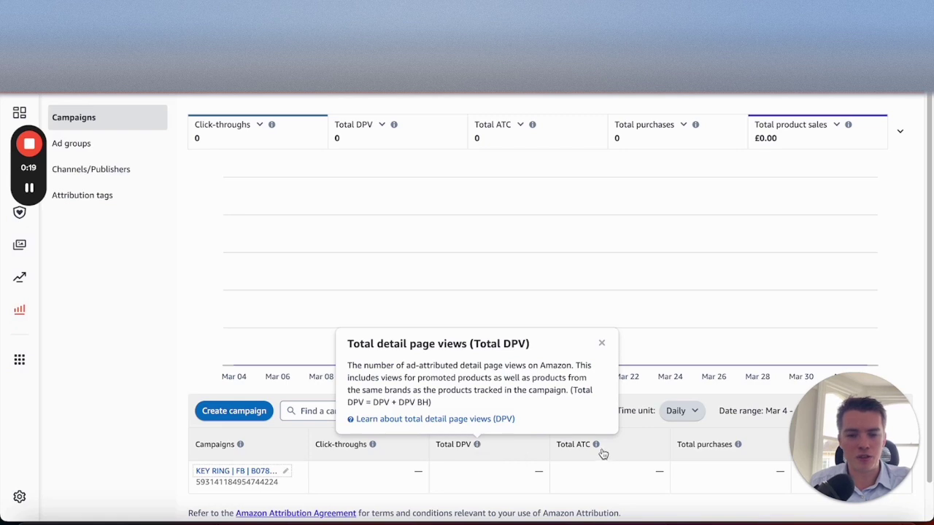
pyautogui.moveTo(598, 448)
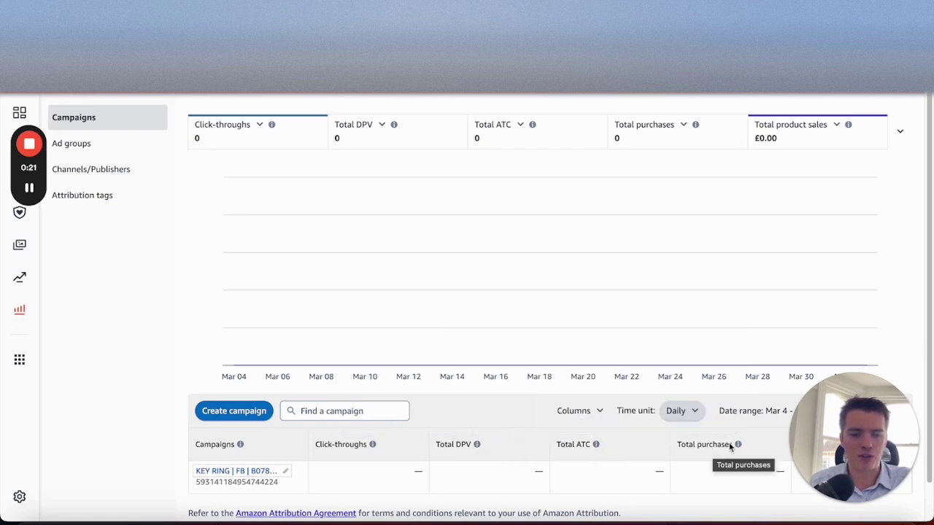
pyautogui.moveTo(735, 444)
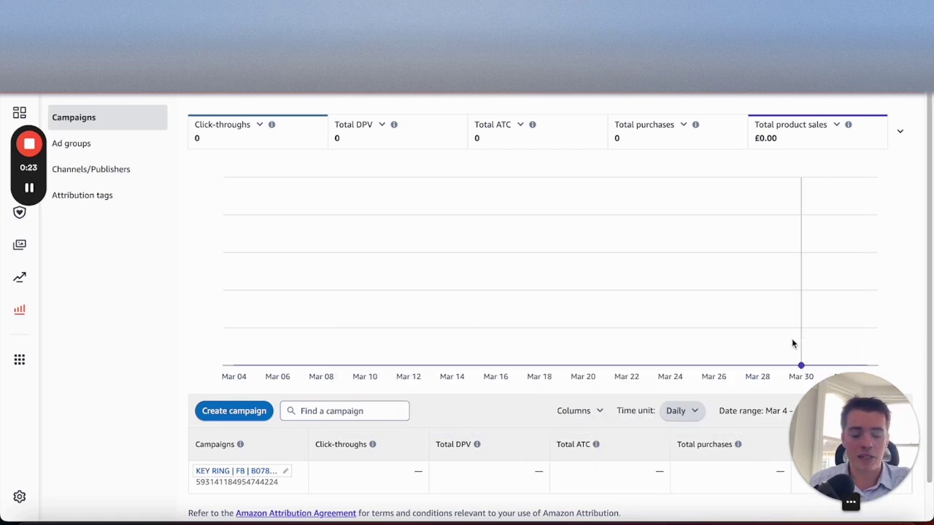
pyautogui.moveTo(793, 343)
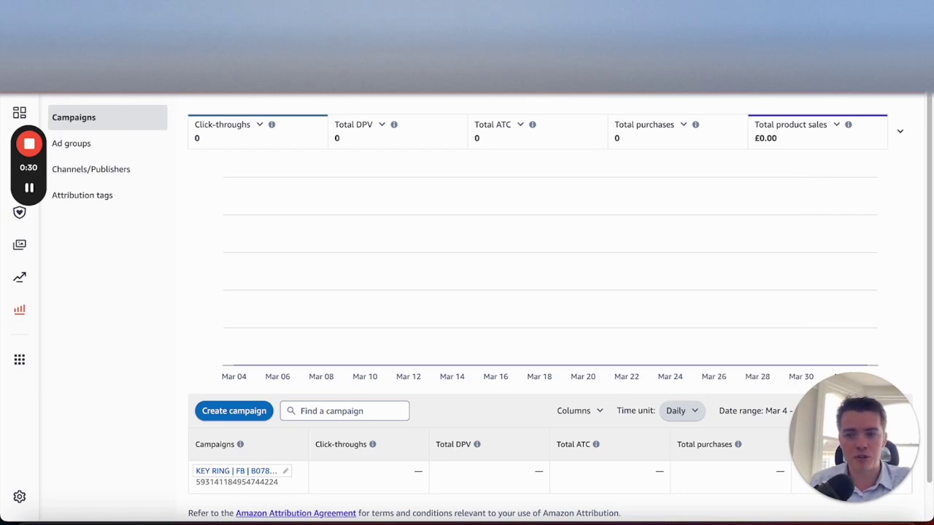
pyautogui.hotkey('ctrl', 'Tab')
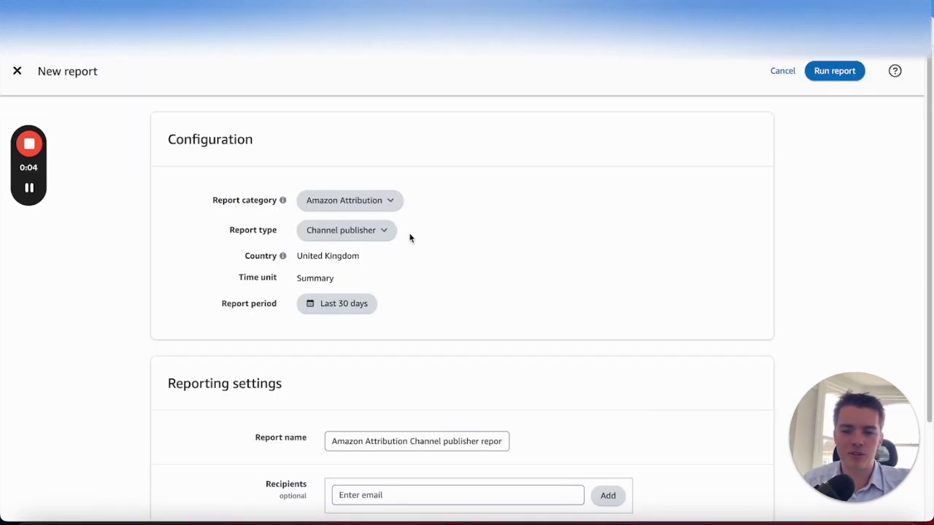
# Keep the Amazon Attribution category and Channel publisher type, and bring up the Last 30 days period choices.
pyautogui.click(359, 207)
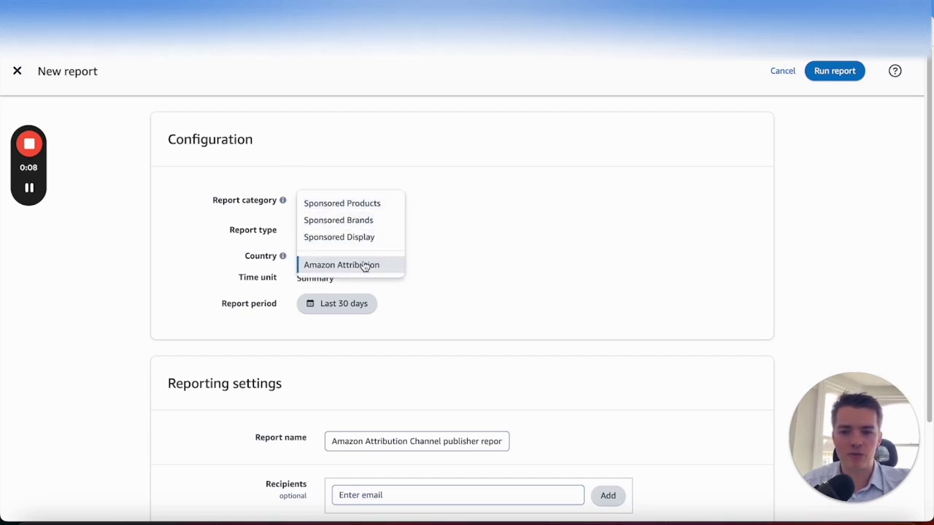
pyautogui.click(363, 265)
pyautogui.click(367, 238)
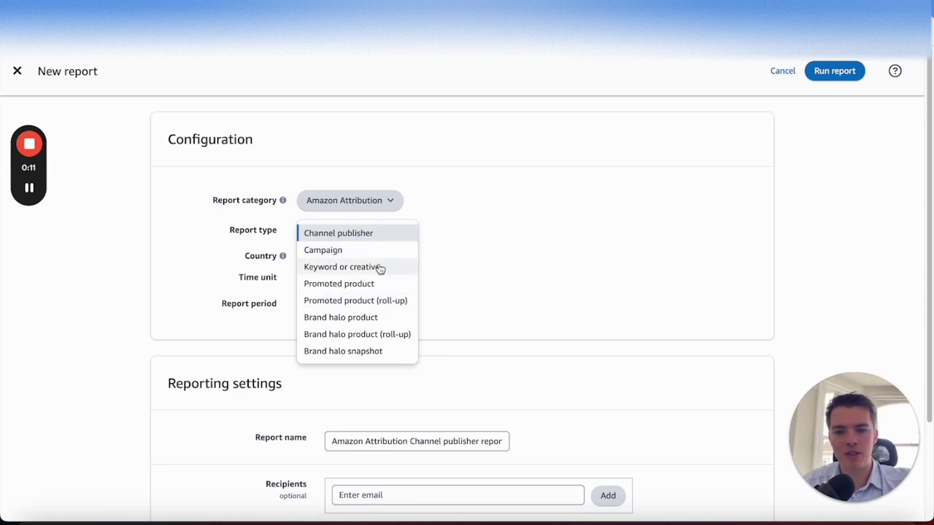
pyautogui.click(377, 253)
pyautogui.click(341, 230)
pyautogui.click(343, 267)
pyautogui.click(350, 229)
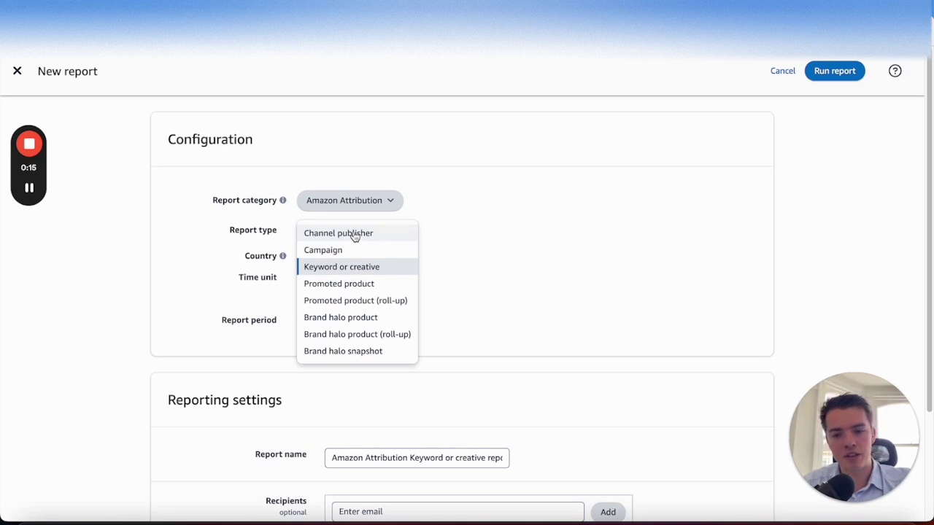
pyautogui.click(355, 232)
pyautogui.click(352, 303)
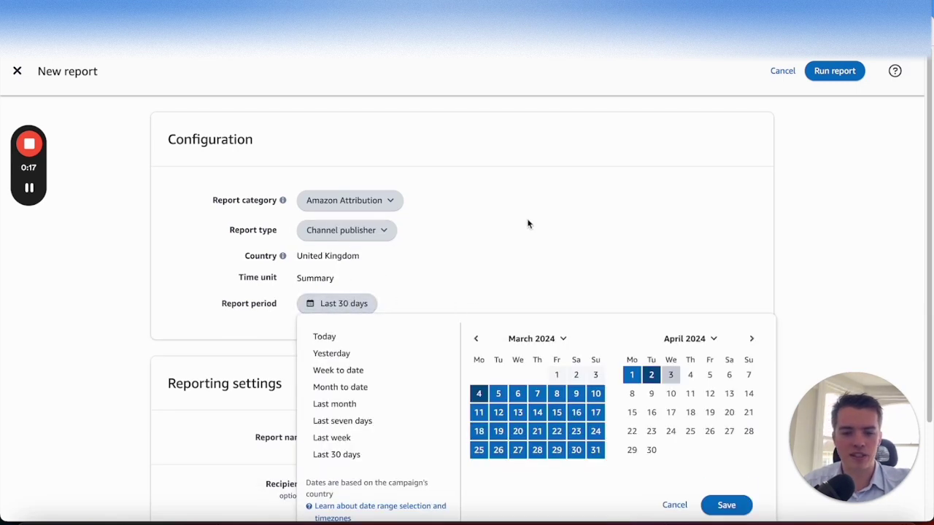